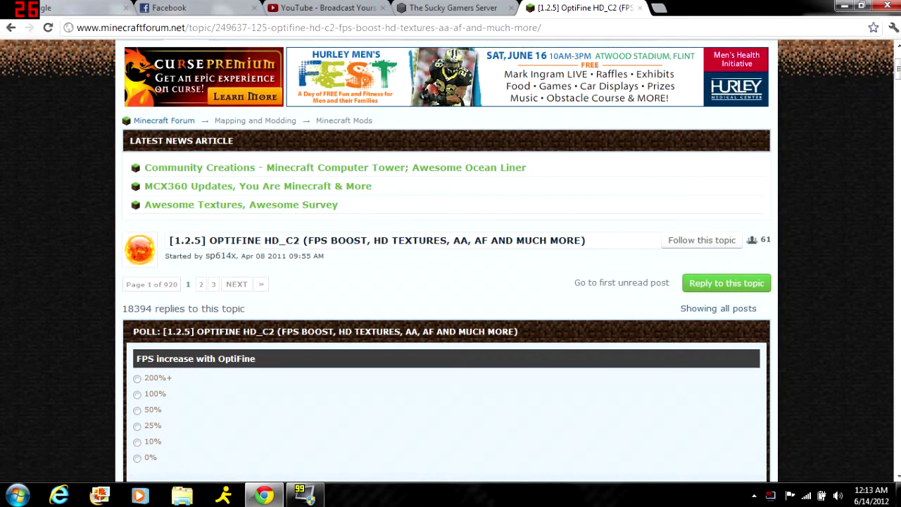
Step: Examine the OptiFine HD C2 forum topic, comparing its Standard, Smooth and Multi-Core editions for Minecraft 1.2.5
left_click_drag(169, 240, 586, 240)
left_click(542, 272)
scroll(367, 228, "down", 3)
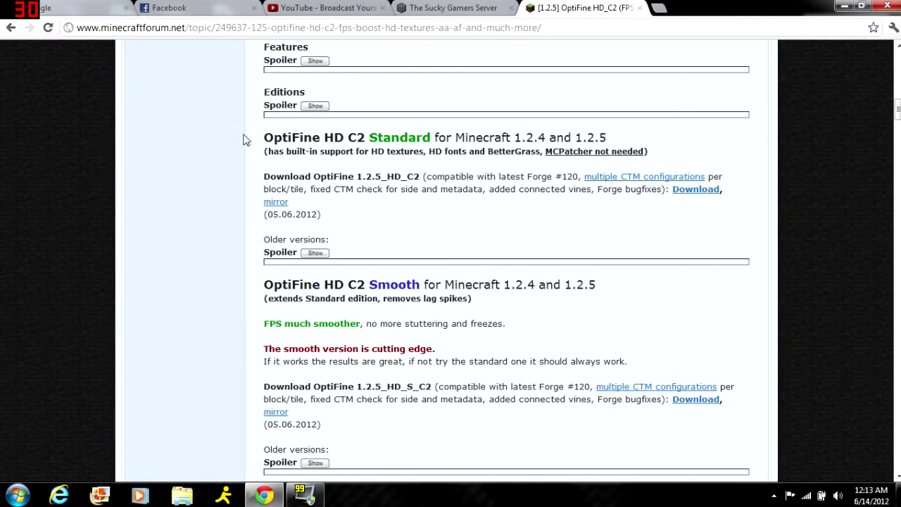
scroll(243, 139, "up", 2)
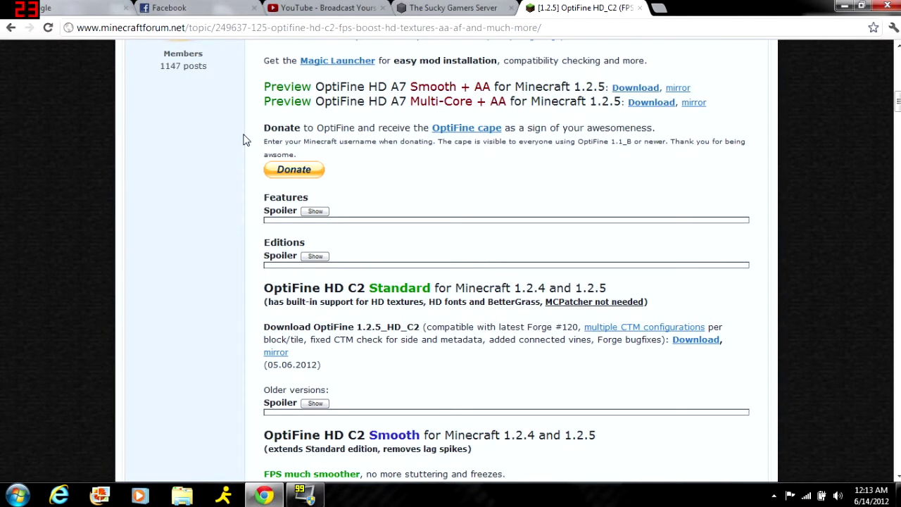
scroll(243, 140, "down", 4)
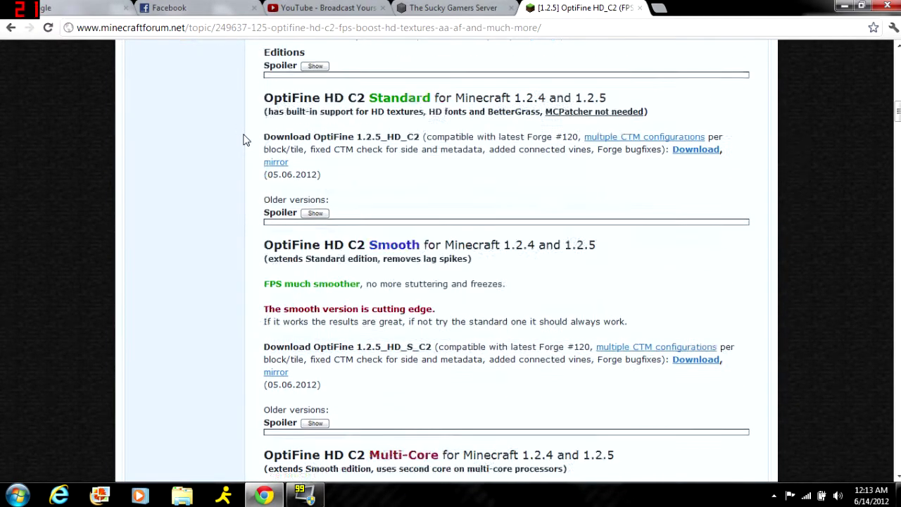
scroll(243, 140, "up", 1)
scroll(244, 137, "down", 1)
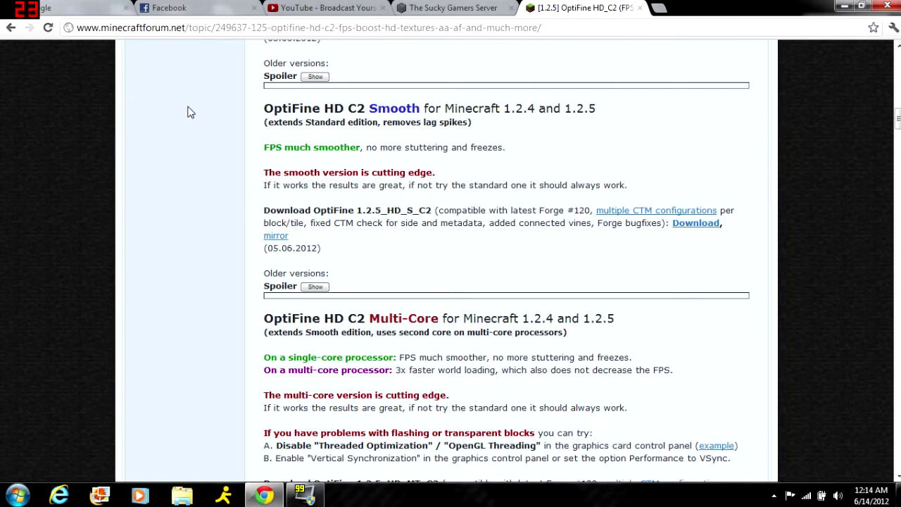
scroll(189, 113, "up", 20)
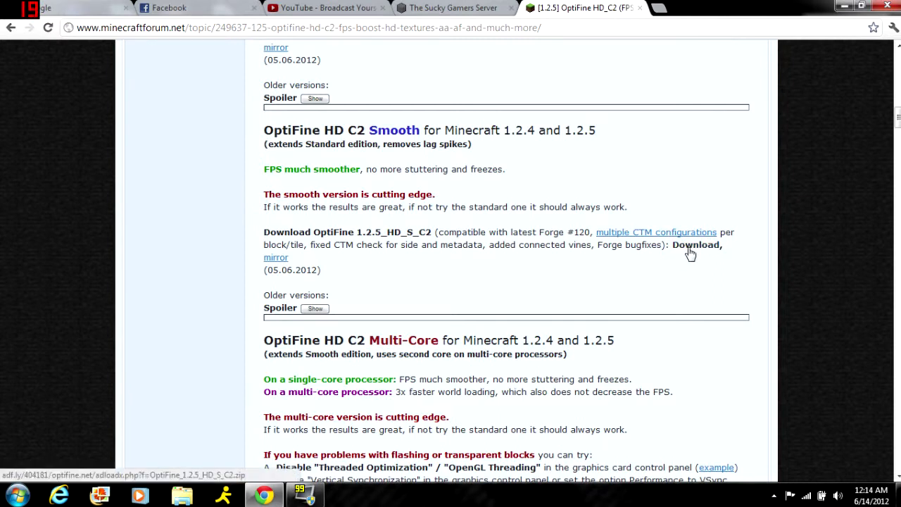
Step: Open the Smooth edition's OptiFine_1.2.5_HD_S_C2.zip download page past the ad and close it without downloading
left_click(690, 248)
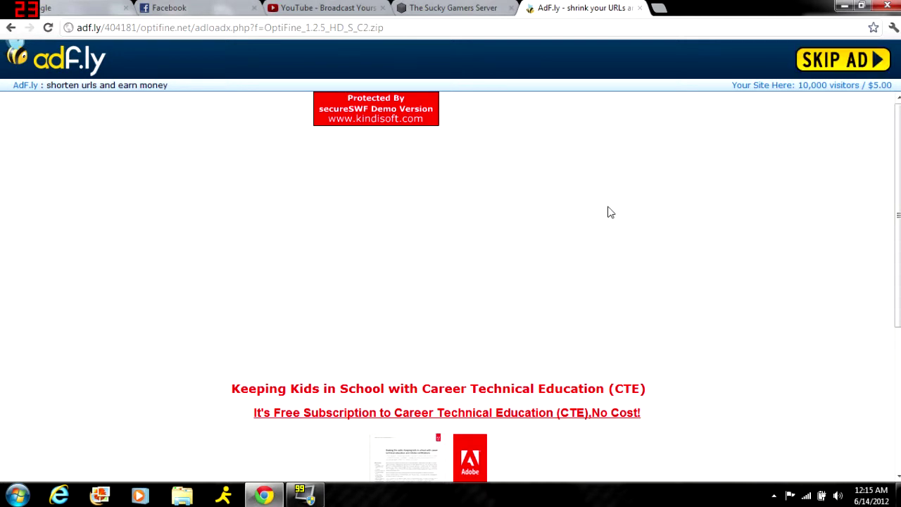
left_click(823, 62)
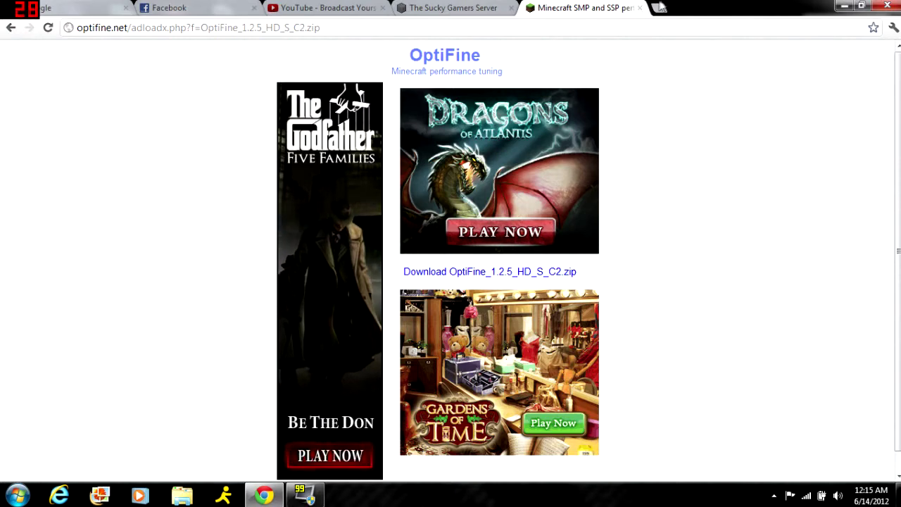
left_click(640, 8)
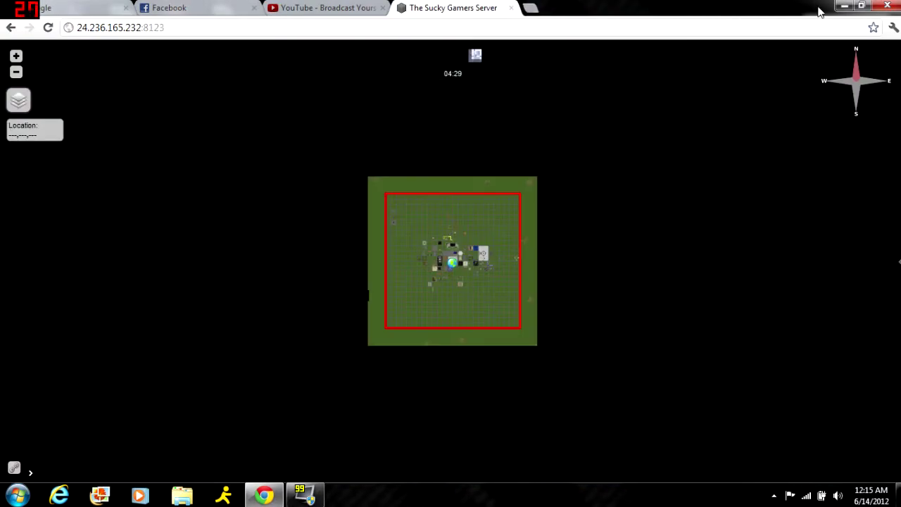
Step: Open the OptiFine_1.2.5_HD_C2 archive from the desktop in WinRAR and dismiss the licence reminder
left_click(845, 6)
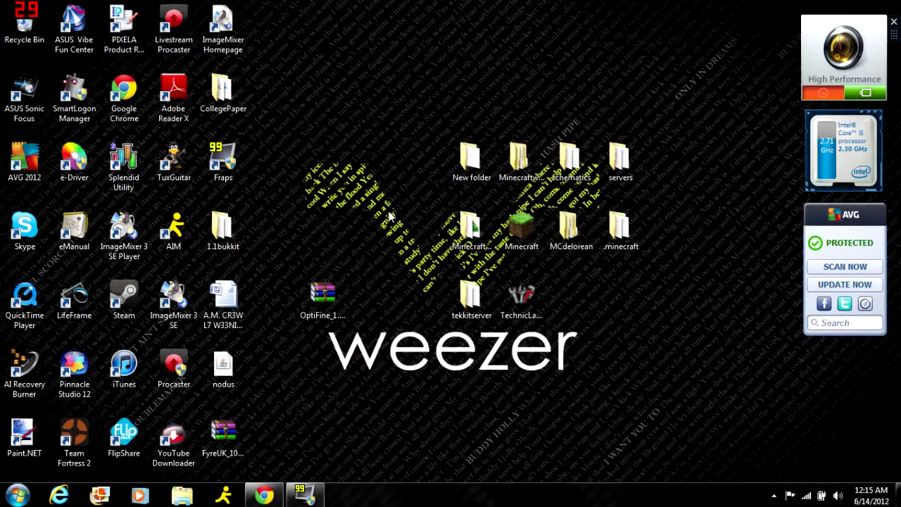
left_click_drag(342, 301, 341, 242)
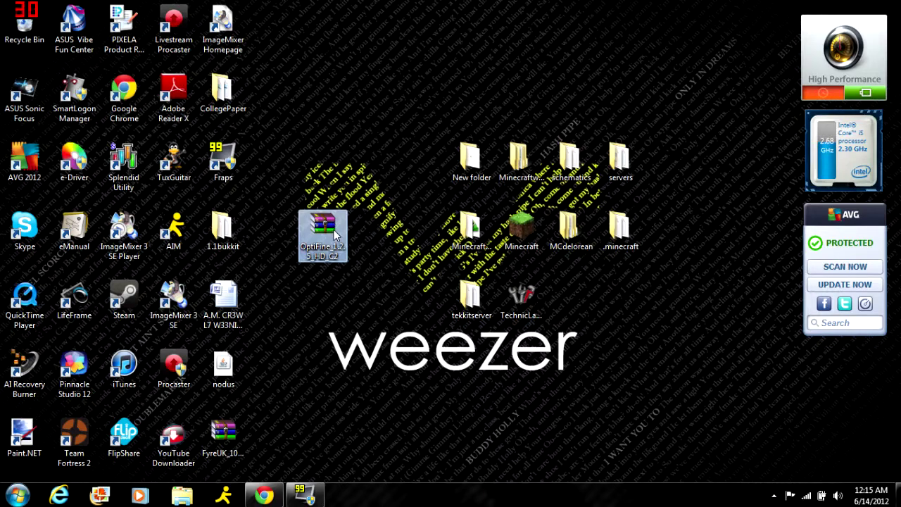
double_click(336, 236)
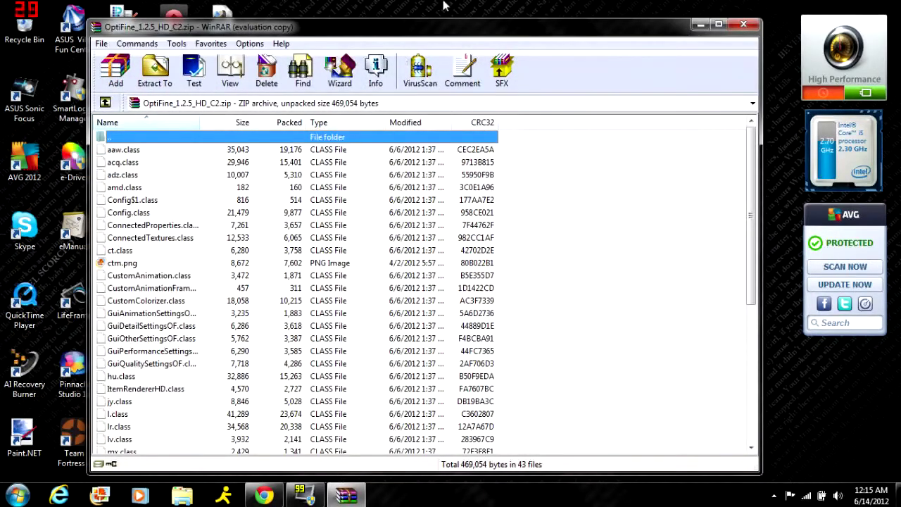
left_click_drag(441, 28, 506, 26)
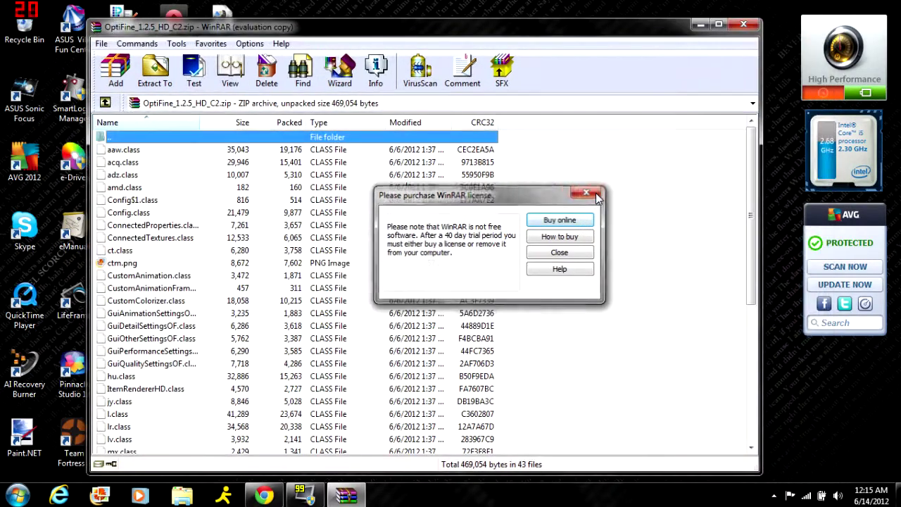
left_click(590, 193)
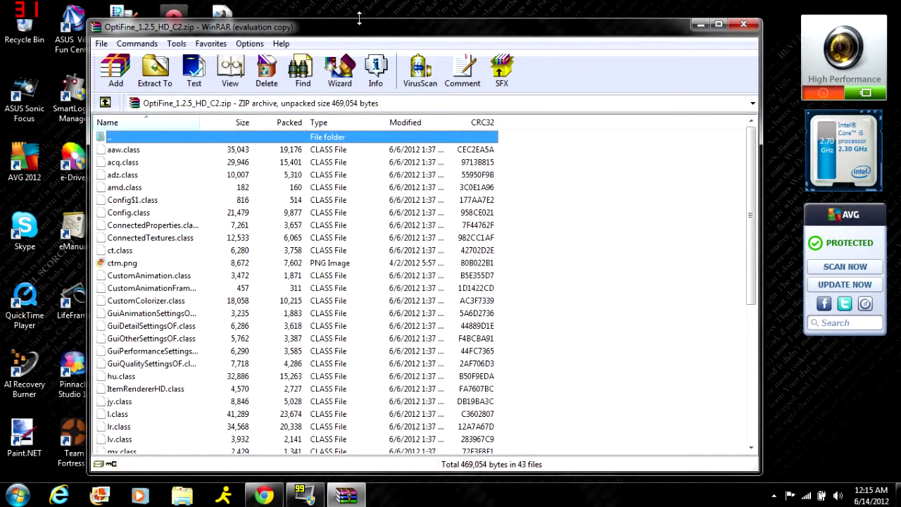
left_click_drag(363, 29, 453, 22)
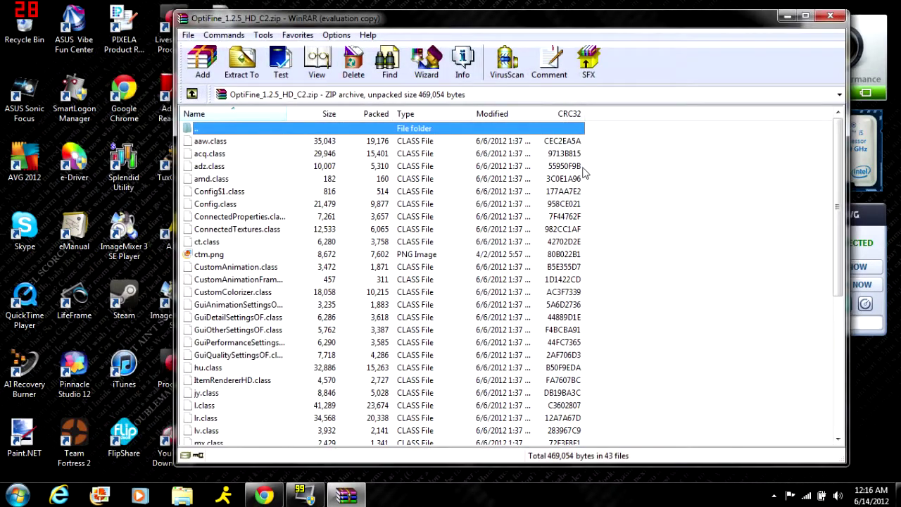
left_click_drag(835, 157, 845, 137)
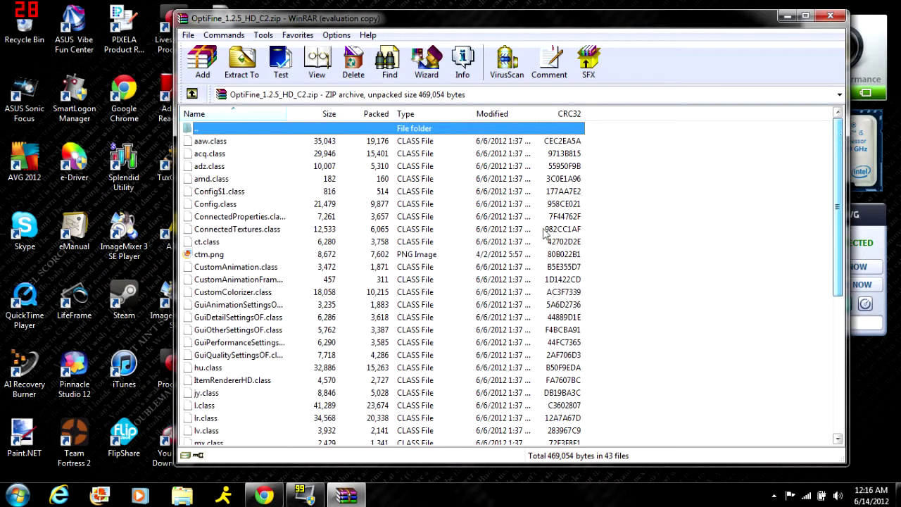
Step: Find the Roaming folder with %appdata% and go into its .minecraft\bin folder
left_click(17, 495)
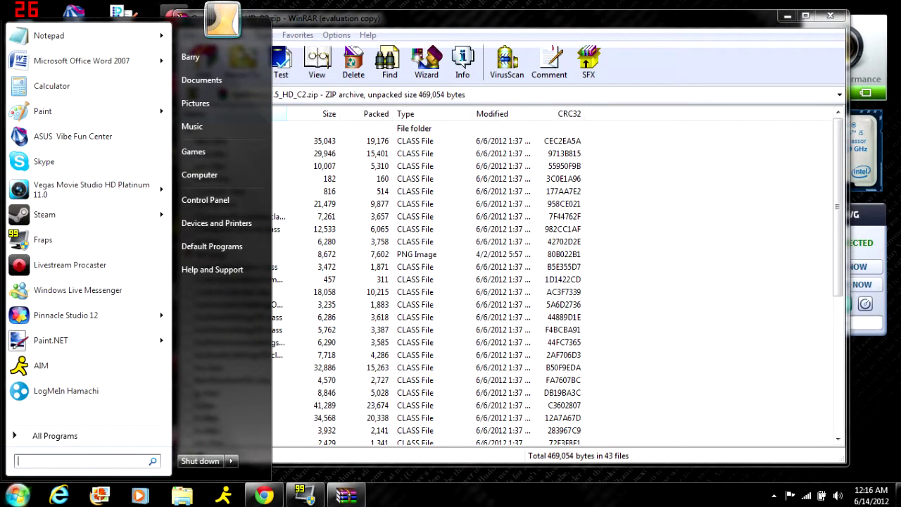
type("%")
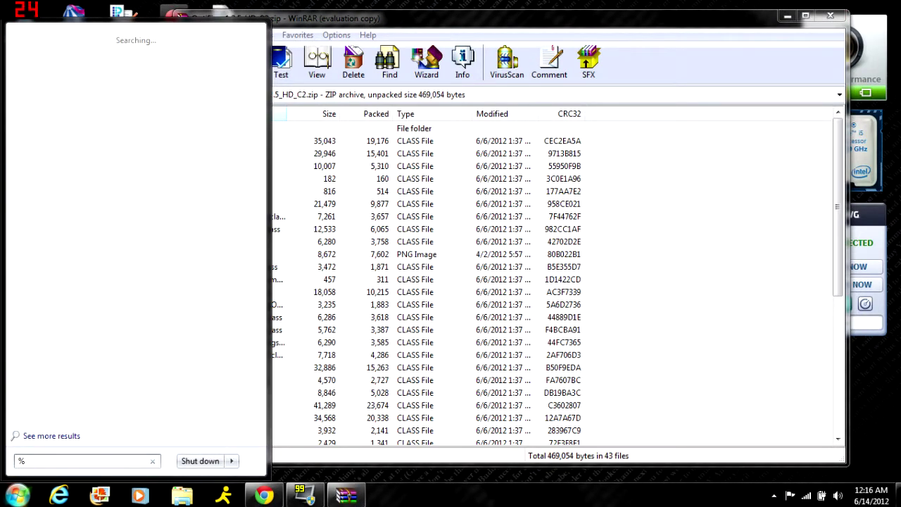
type("appdata")
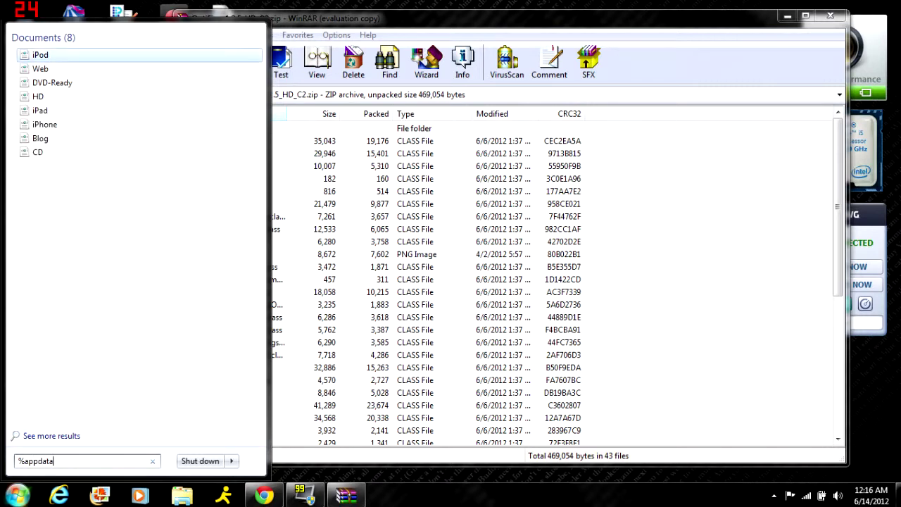
type("%")
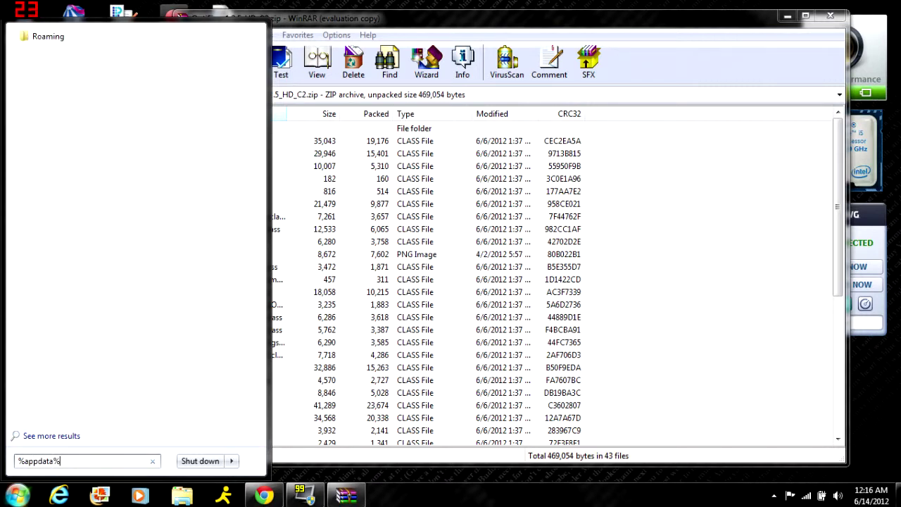
left_click(54, 38)
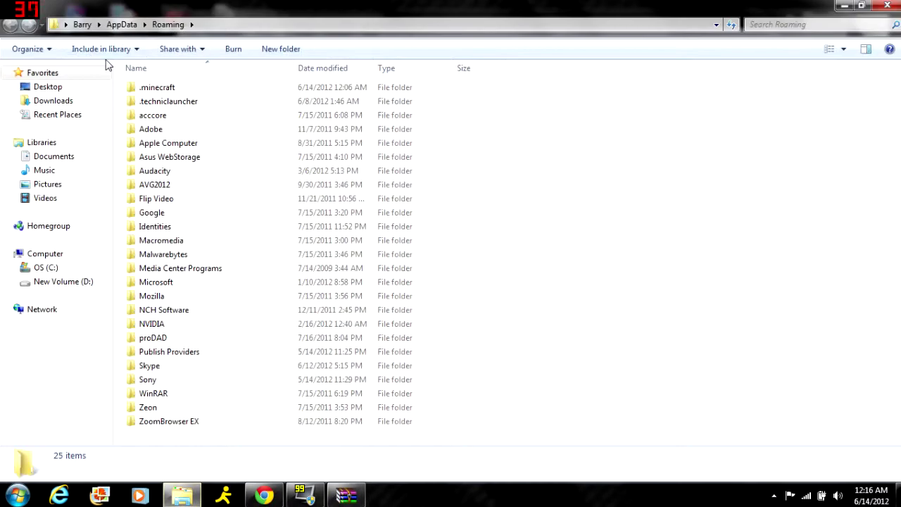
double_click(170, 88)
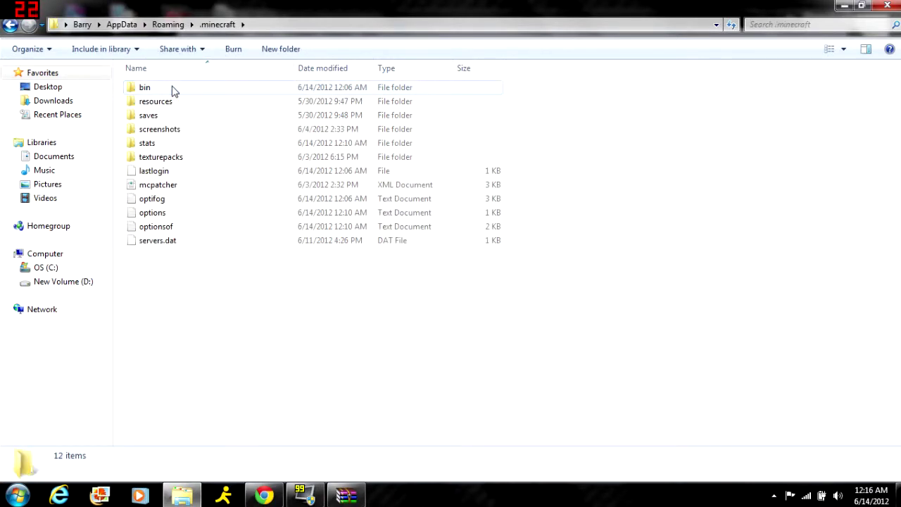
double_click(174, 88)
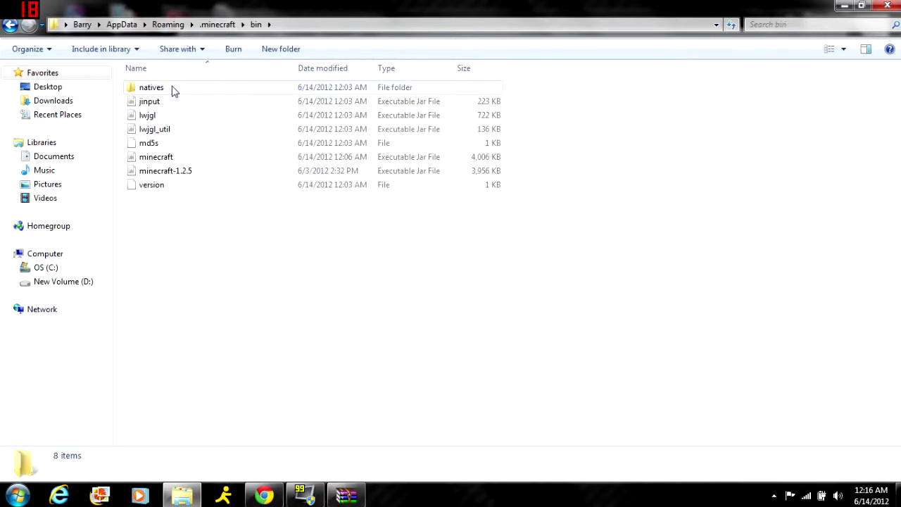
Step: Open the minecraft jar file with WinRAR archiver and dismiss the licence reminder
left_click(181, 161)
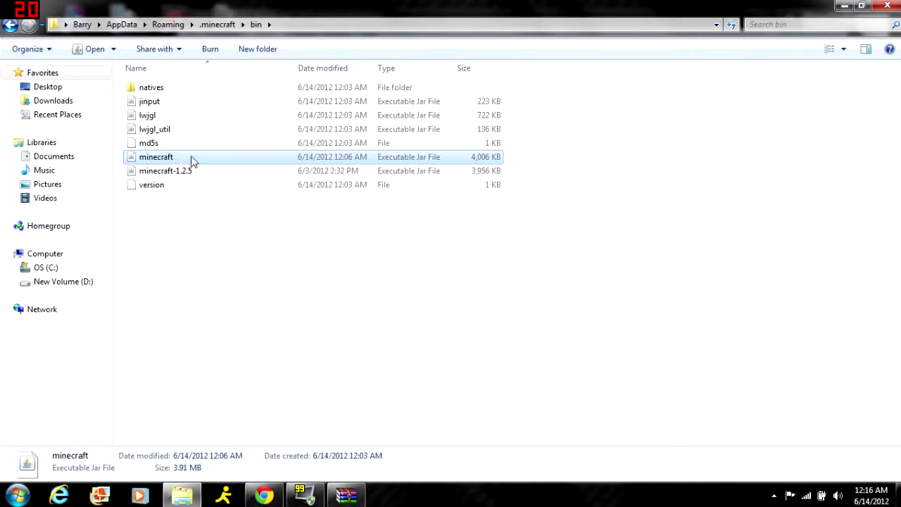
left_click(191, 160)
left_click(205, 162)
right_click(205, 161)
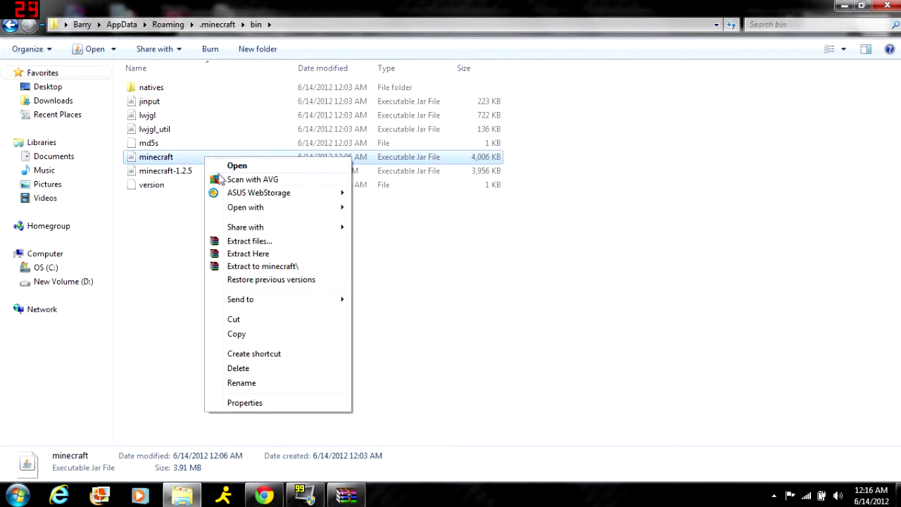
mouse_move(246, 213)
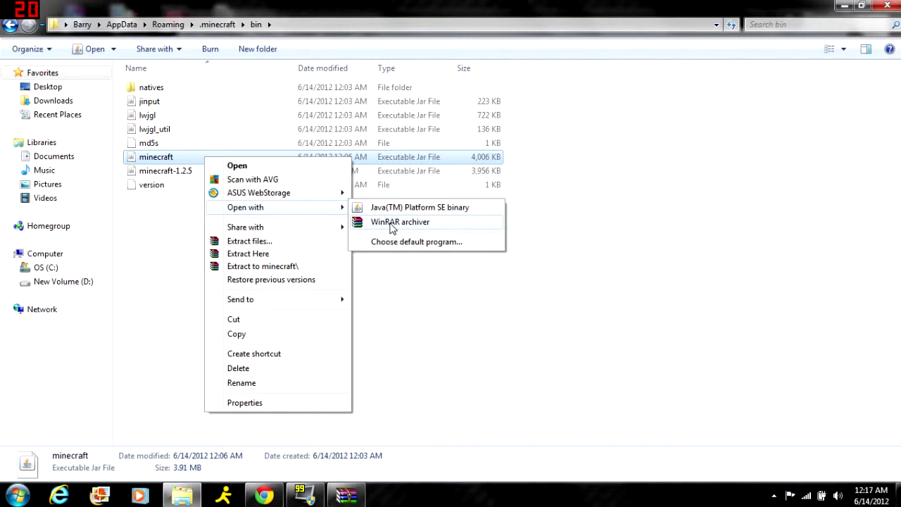
left_click(393, 224)
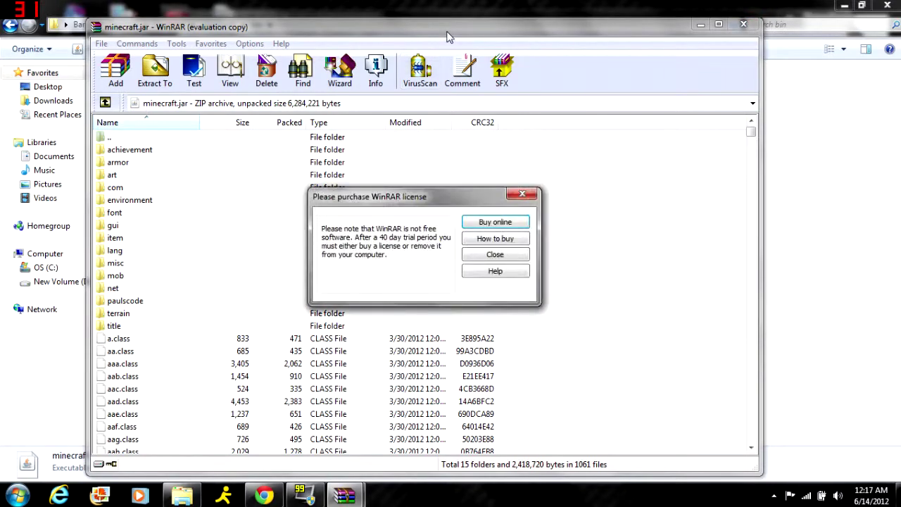
left_click(521, 195)
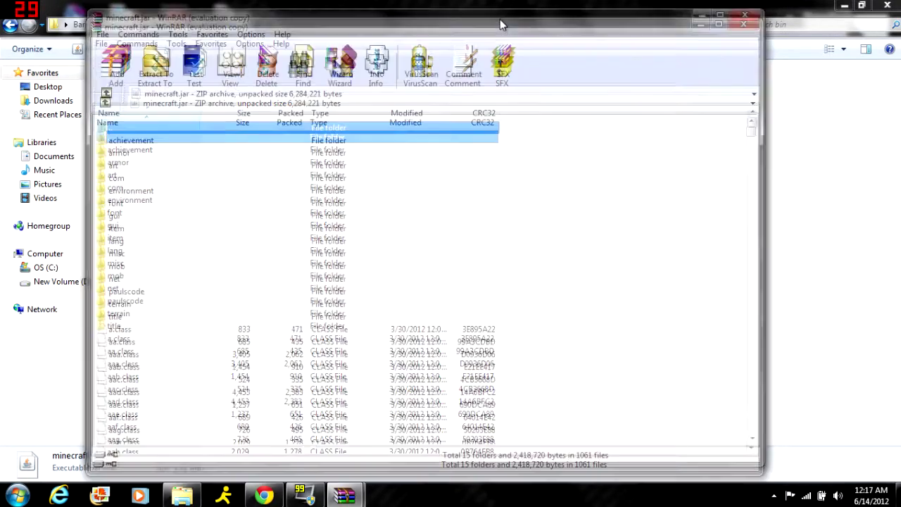
left_click_drag(496, 32, 438, 24)
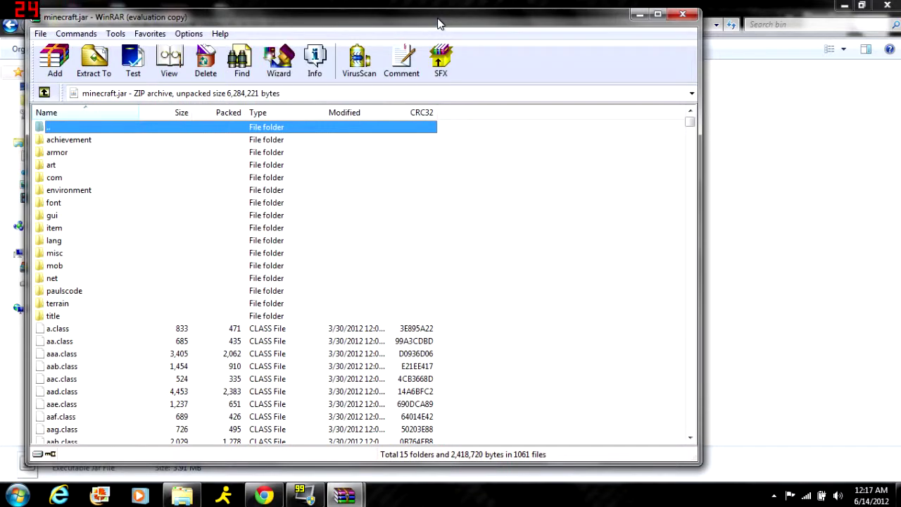
Step: Minimize the bin folder window and arrange the OptiFine archive beside the minecraft.jar archive so both file lists show
left_click(847, 9)
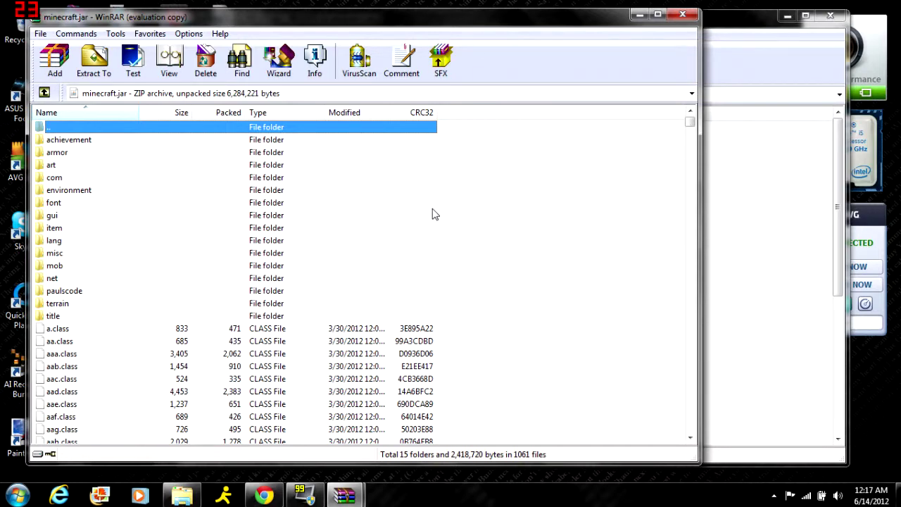
left_click(714, 31)
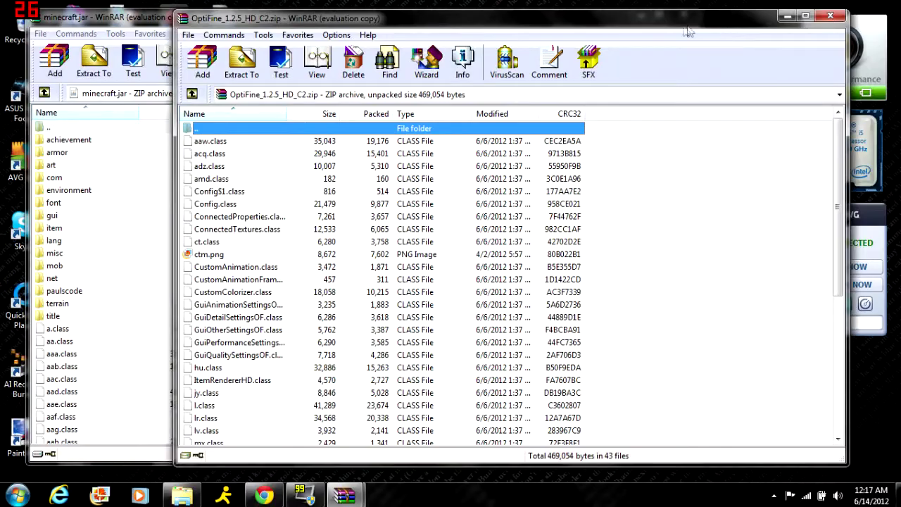
left_click_drag(688, 31, 795, 33)
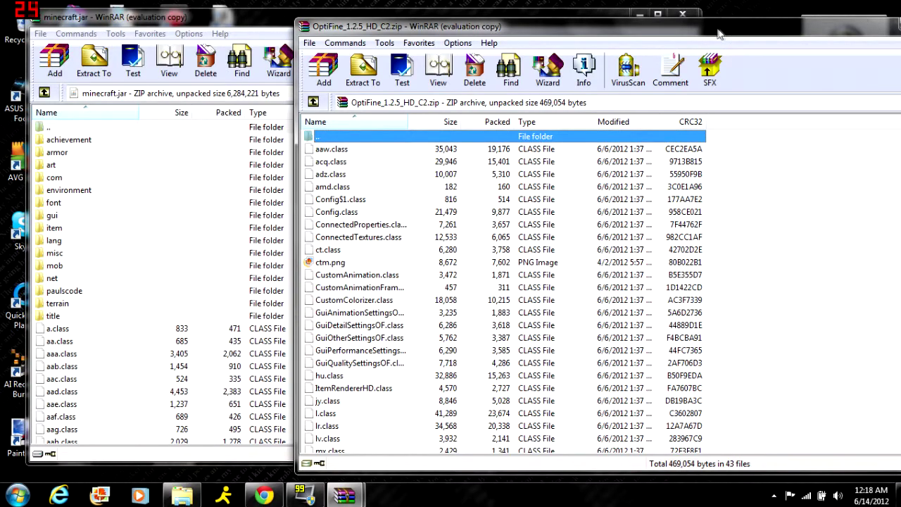
mouse_move(718, 32)
left_mouse_down()
mouse_move(695, 26)
mouse_move(731, 30)
left_mouse_up()
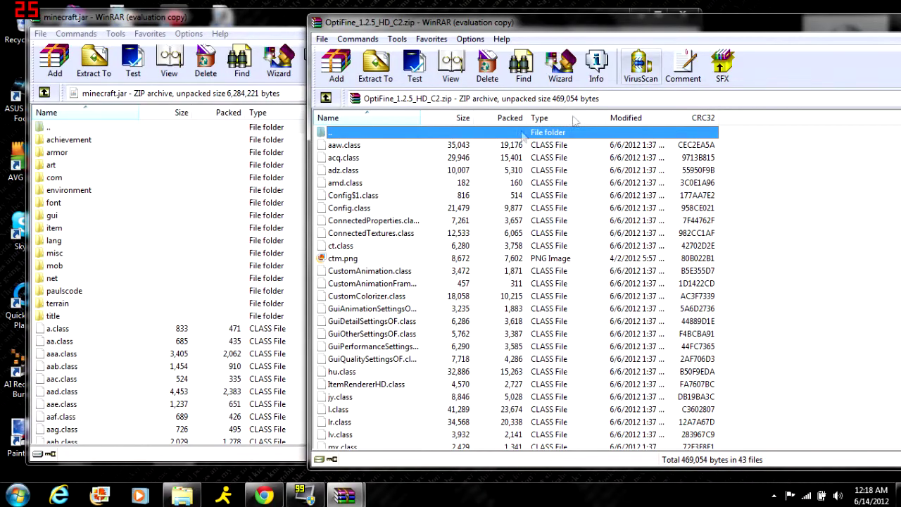
Step: Select every file in the OptiFine archive, from aaw.class through zq.class
key("Down")
left_click_drag(556, 34, 459, 17)
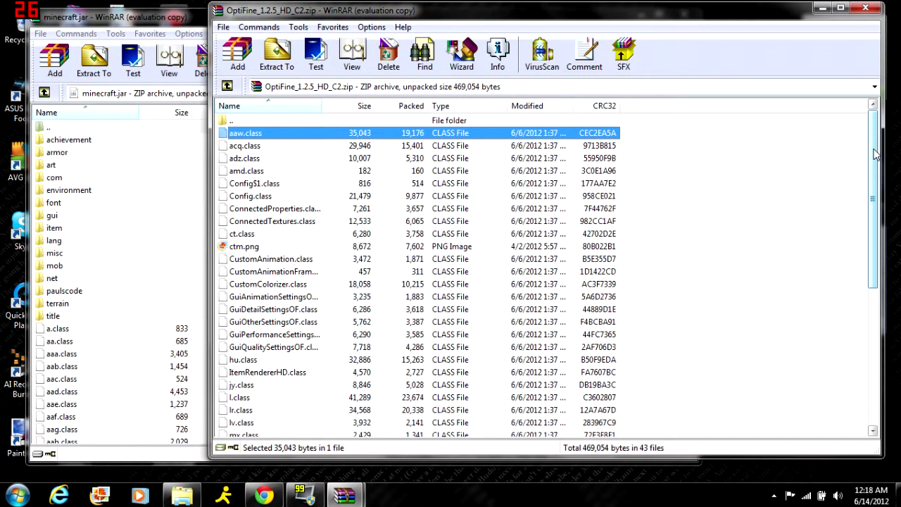
left_click_drag(876, 154, 883, 352)
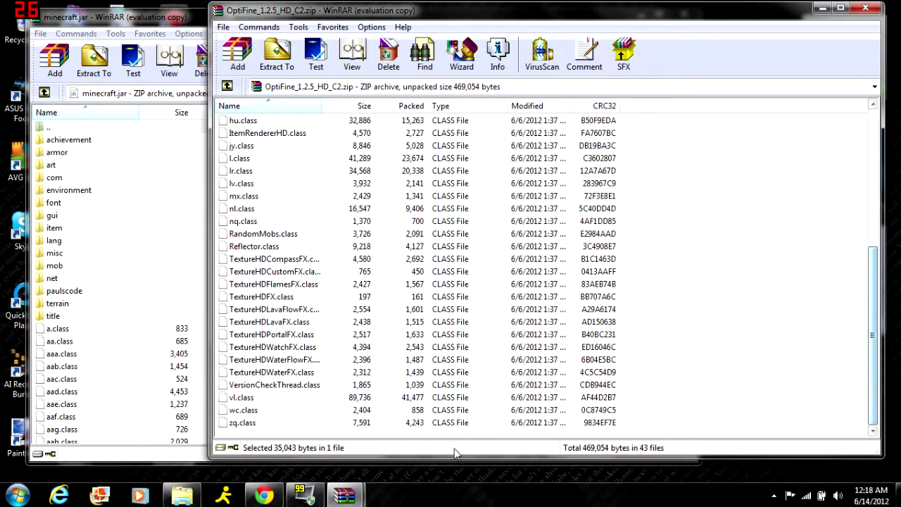
left_click(363, 423, "shift")
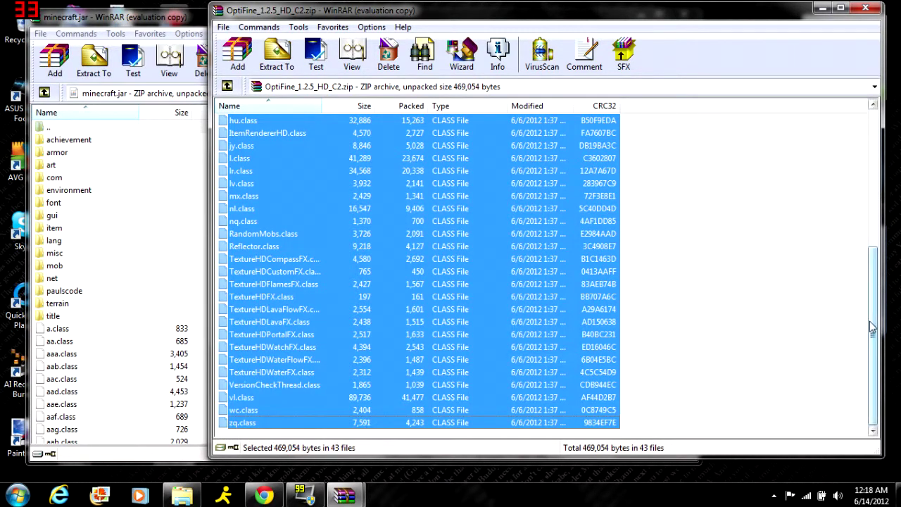
left_click_drag(874, 327, 874, 375)
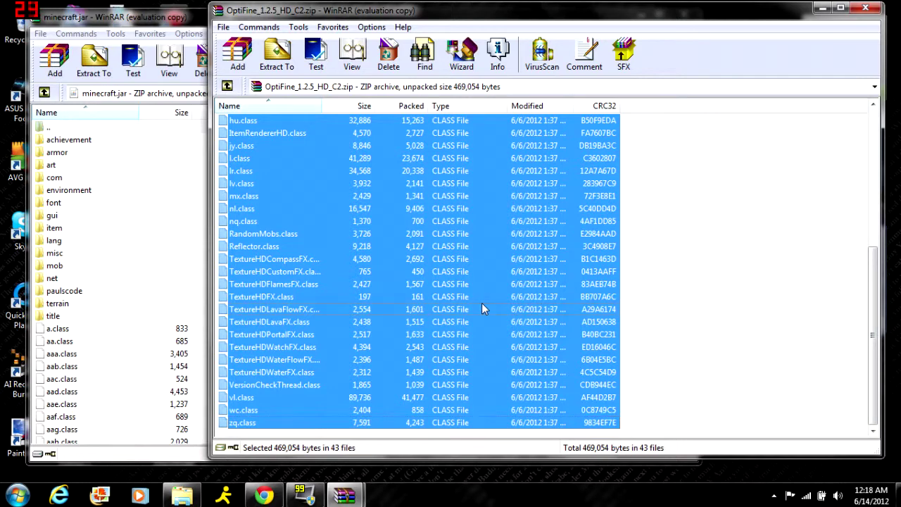
Step: Copy the selected OptiFine files into the minecraft.jar archive and close both archive windows
left_click_drag(485, 307, 90, 408)
left_click_drag(81, 400, 332, 350)
left_click(866, 8)
left_click(680, 17)
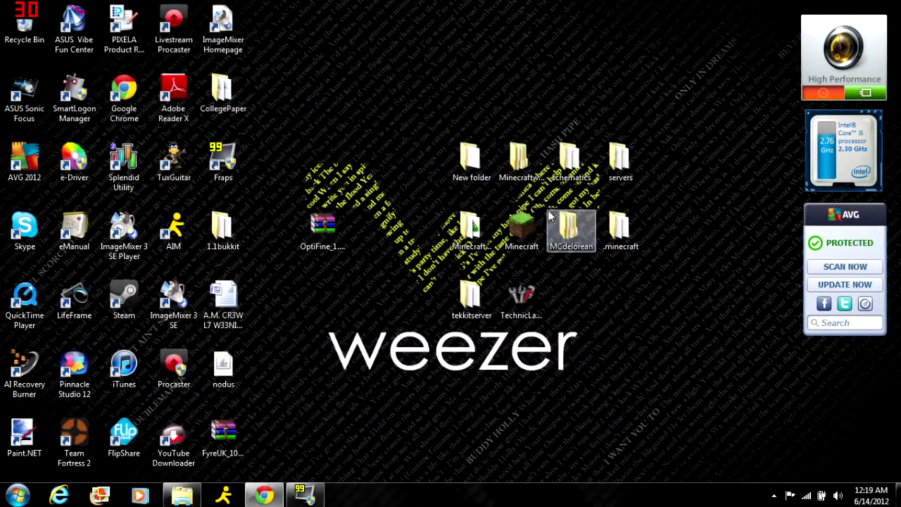
Step: Launch Minecraft from the desktop, log in with the remembered account and maximize the game window
double_click(519, 224)
left_click(483, 265)
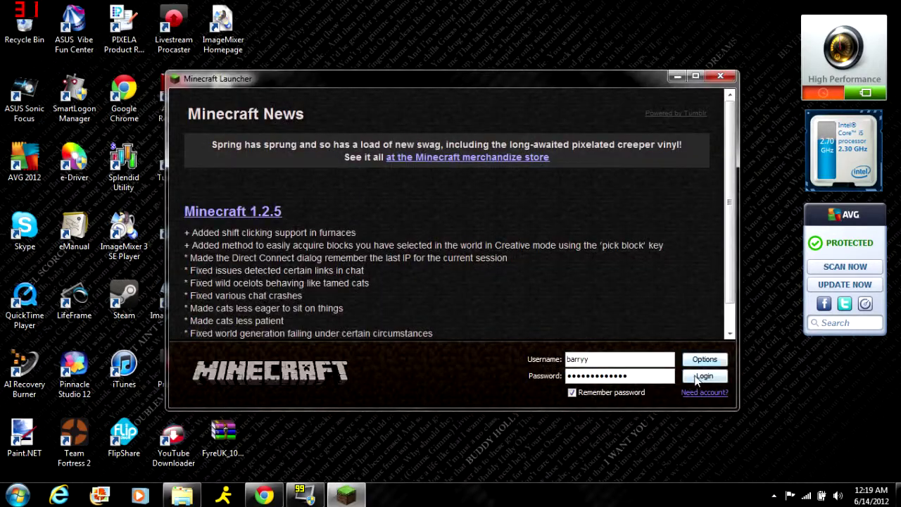
left_click(696, 379)
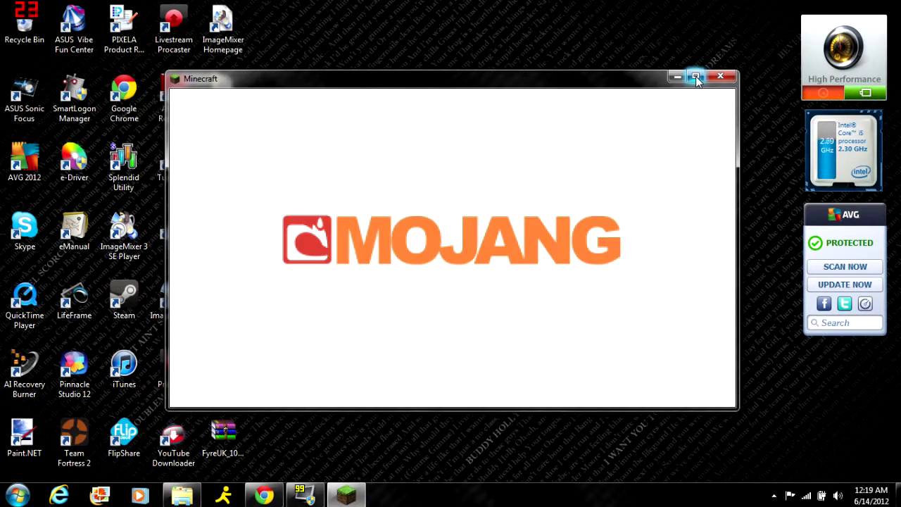
left_click(696, 77)
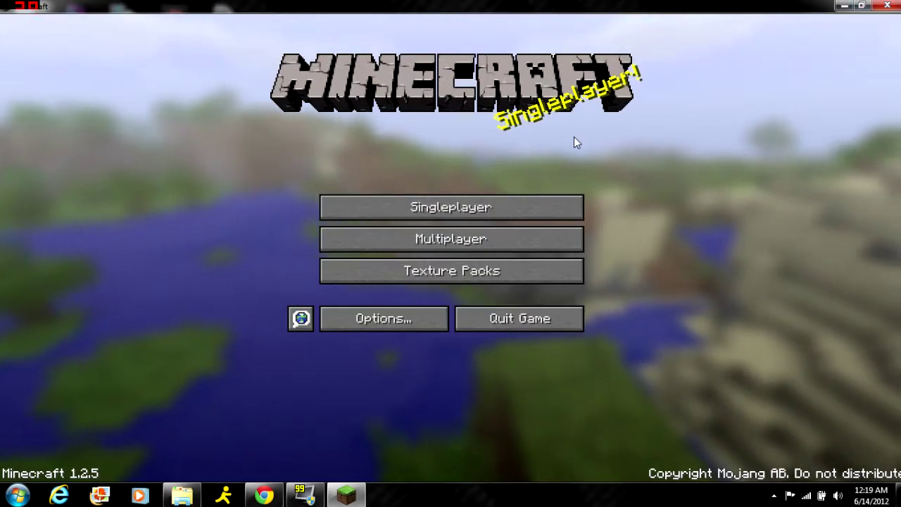
Step: Join the thesuckygamers.tk server from the multiplayer server list
left_click(517, 239)
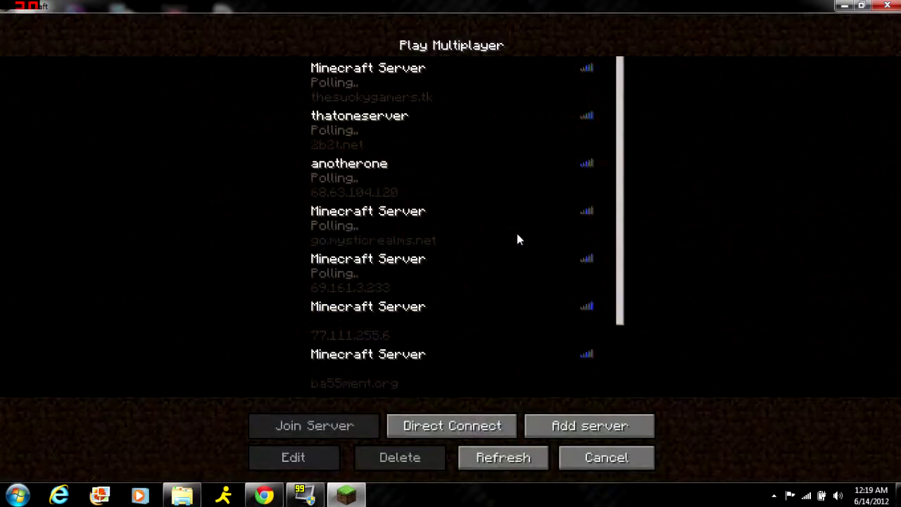
left_click(493, 94)
left_click(309, 433)
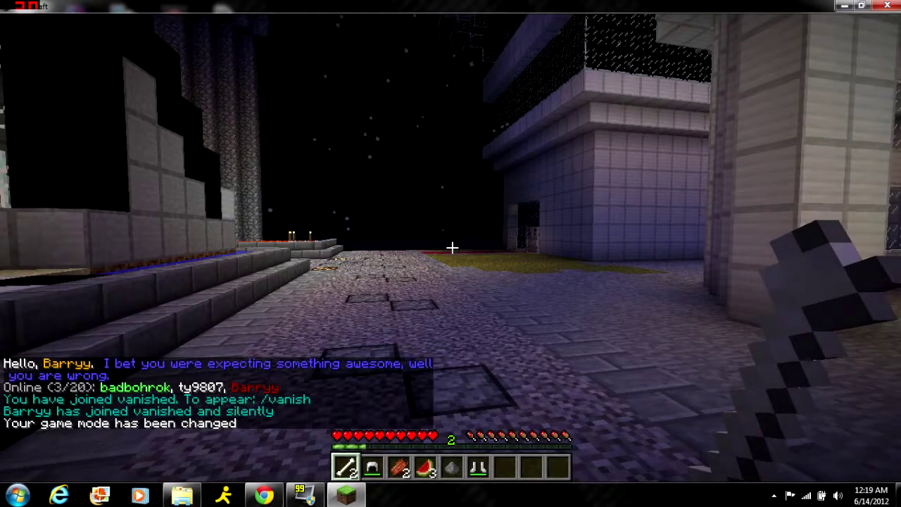
Step: Open the in-game video settings and adjust the render distance, leaving it at Far
key("Escape")
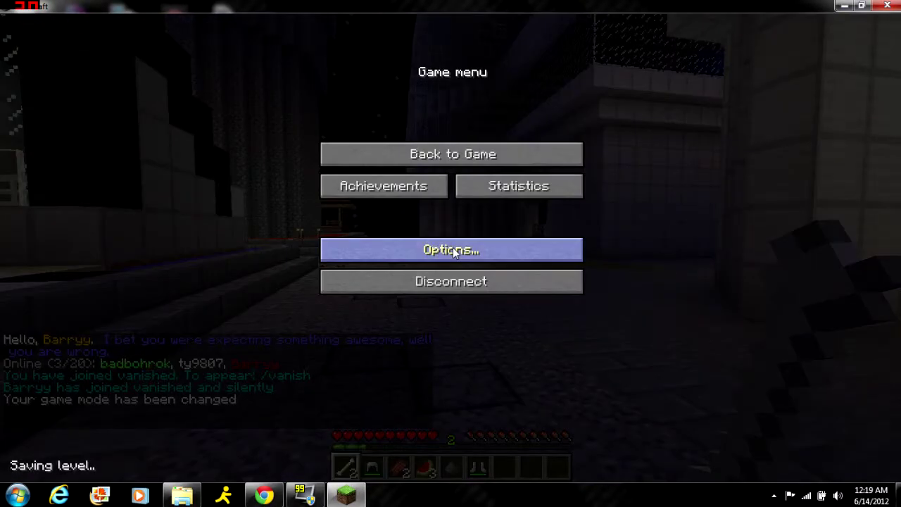
left_click(463, 251)
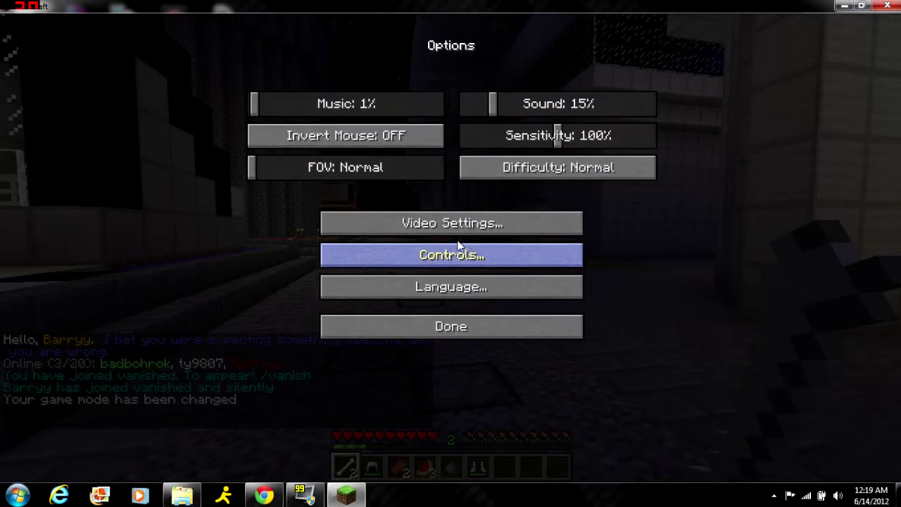
left_click(450, 232)
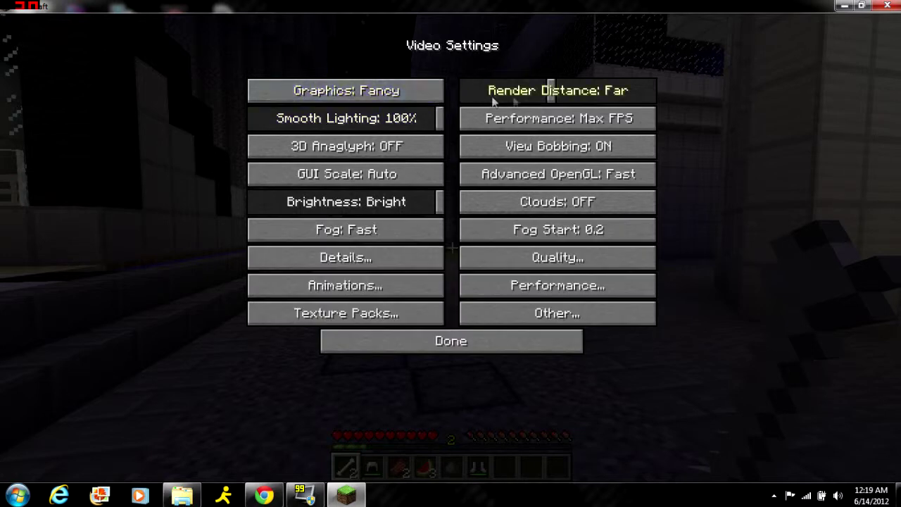
left_click_drag(555, 98, 520, 93)
left_click_drag(543, 95, 556, 94)
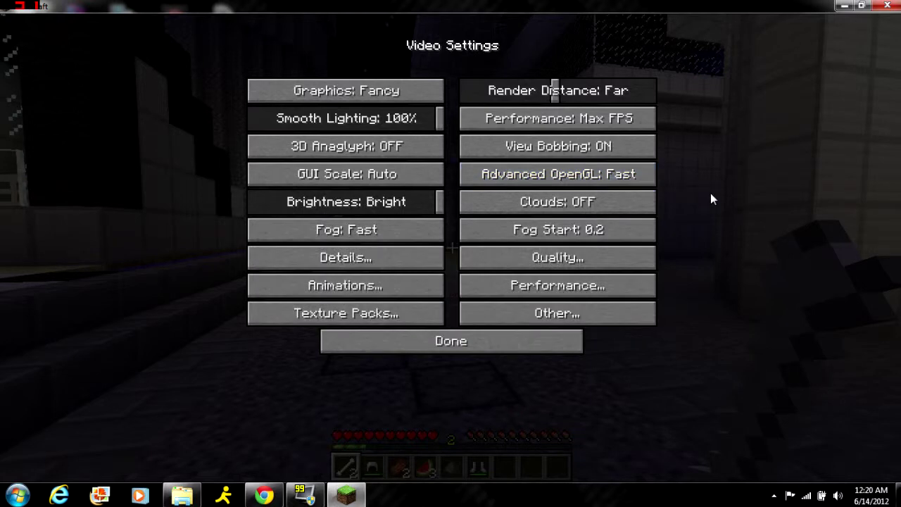
Step: Review the Advanced OpenGL option, the detail settings and the performance settings among the video settings
mouse_move(636, 181)
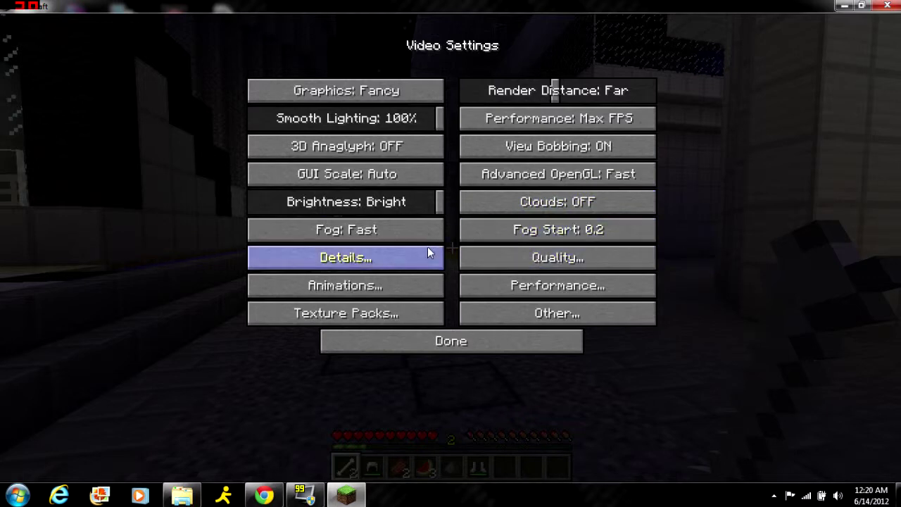
left_click(396, 257)
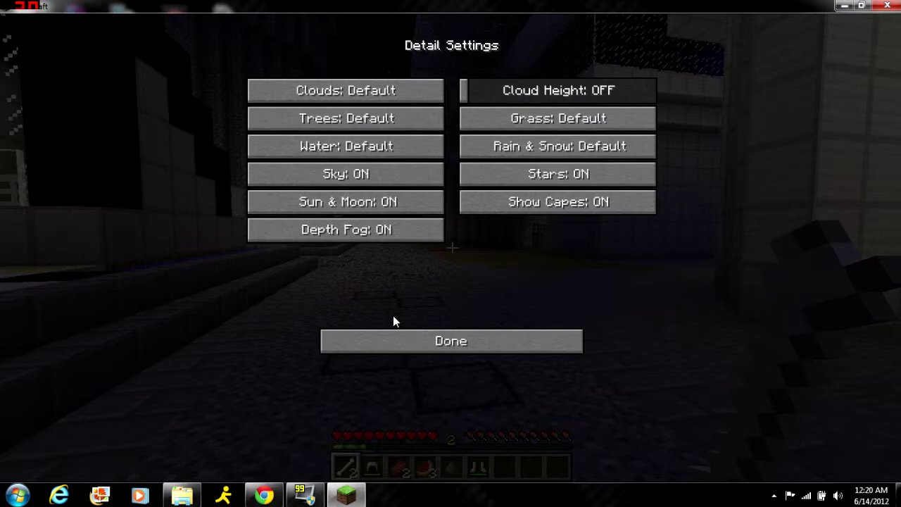
left_click(418, 335)
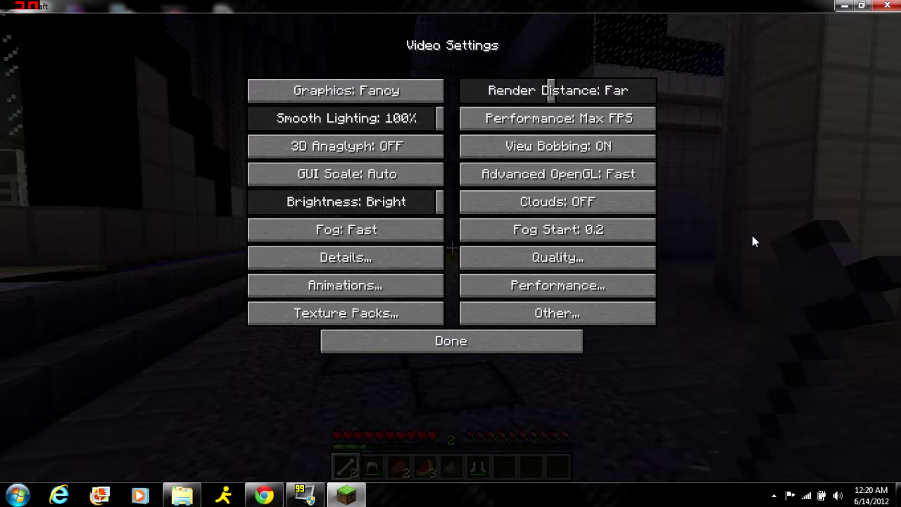
left_click(649, 285)
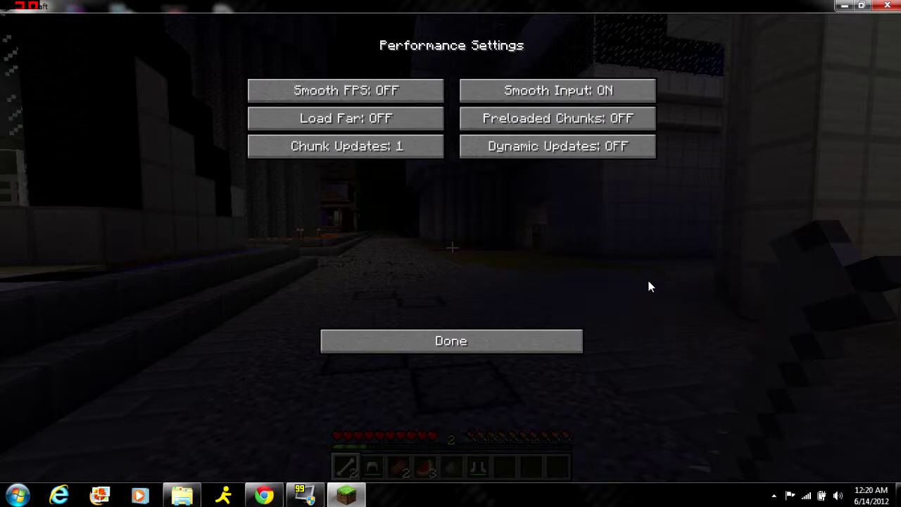
left_click(556, 341)
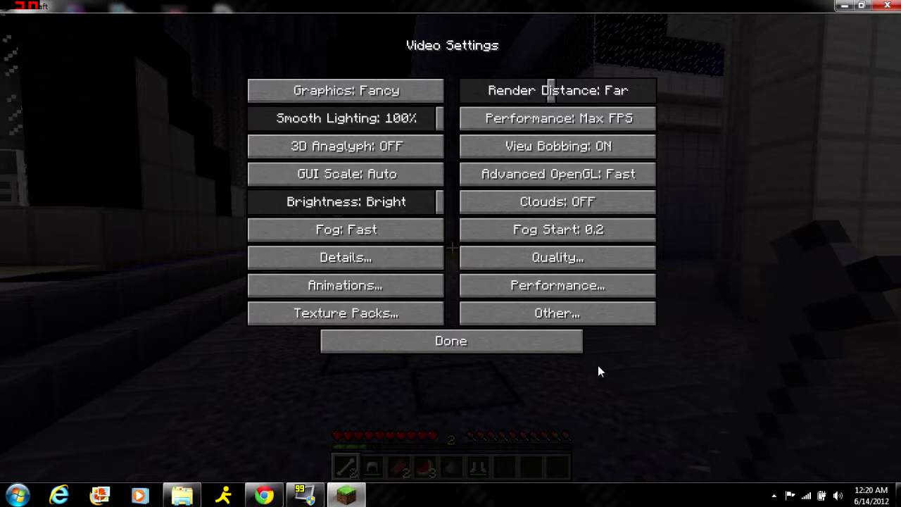
Step: Switch the texture pack to pixeladestandard (1).zip from the video settings and return to the game
left_click(378, 311)
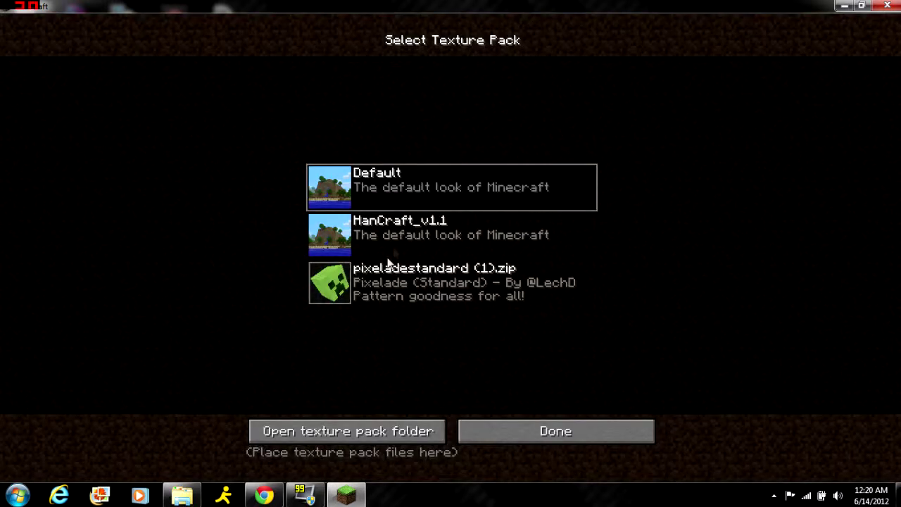
left_click(435, 298)
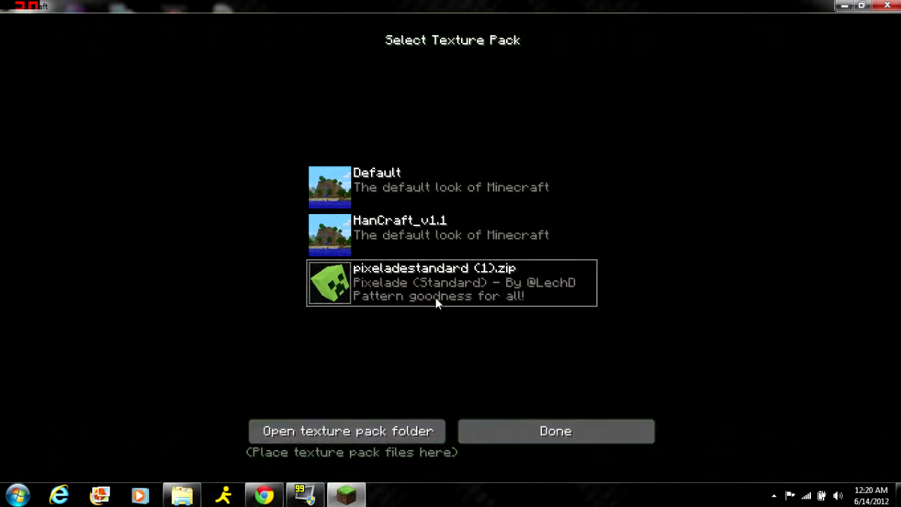
left_click(517, 431)
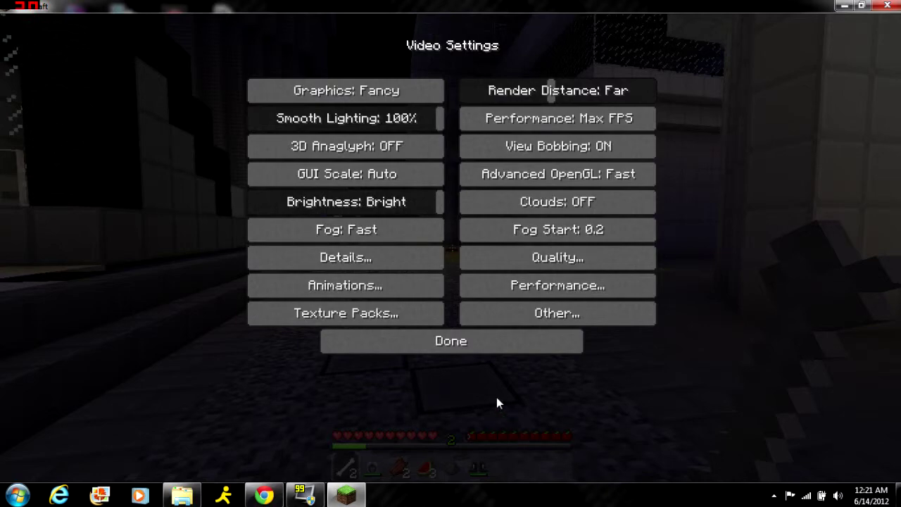
left_click(481, 350)
left_click(483, 332)
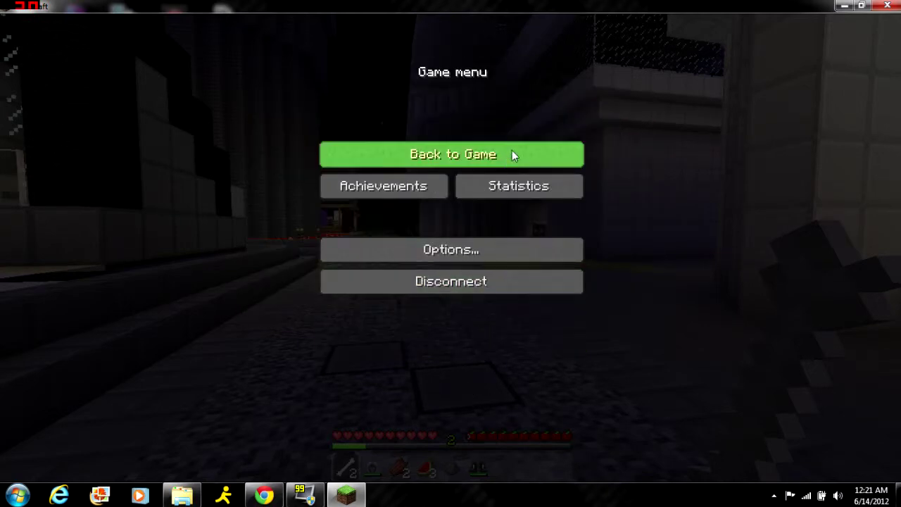
left_click(513, 151)
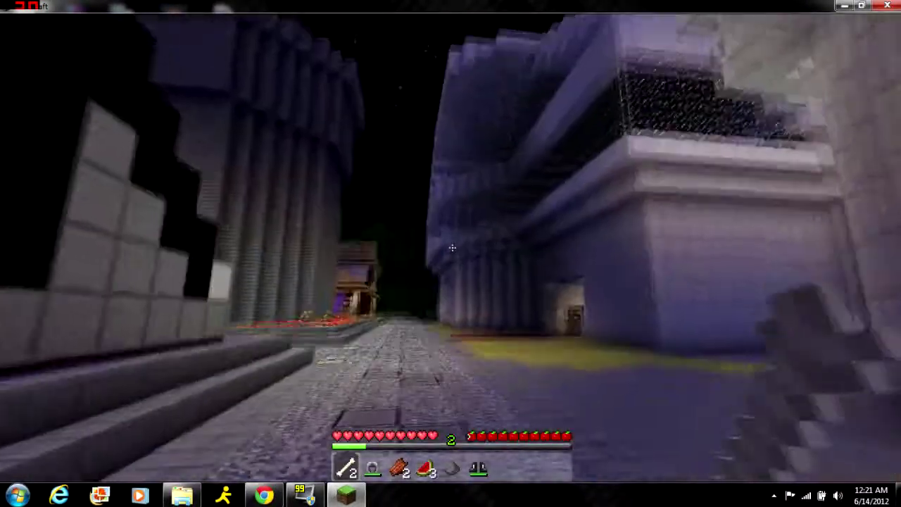
Step: Pause the game and open its options
key("Escape")
left_click(453, 254)
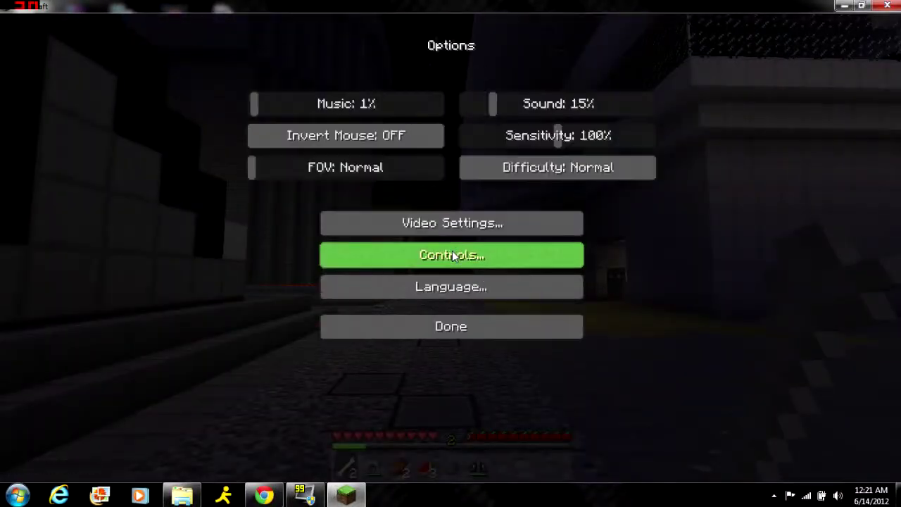